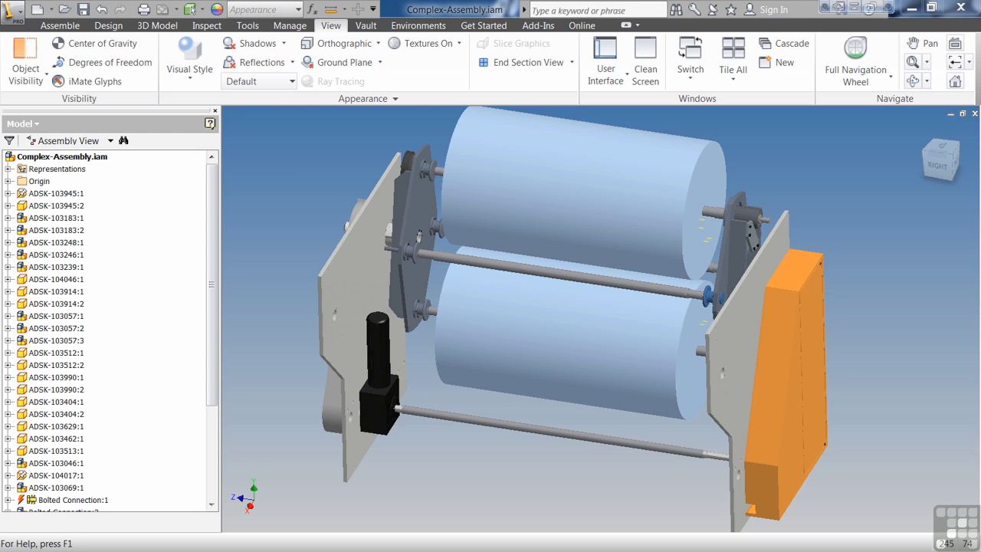
# - Start an interference analysis with the roll arm assembly ADSK-103246:1 as the first set
pyautogui.click(206, 26)
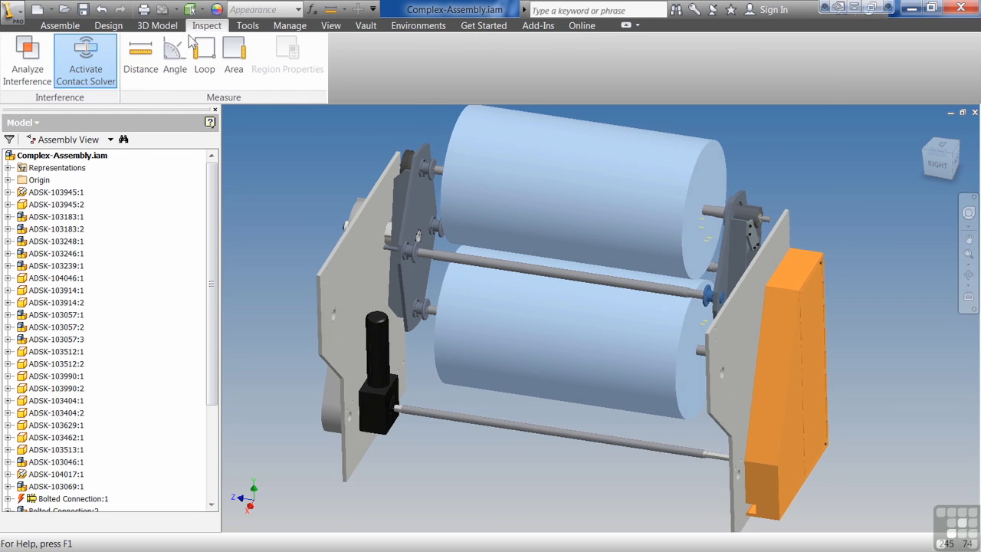
pyautogui.click(27, 76)
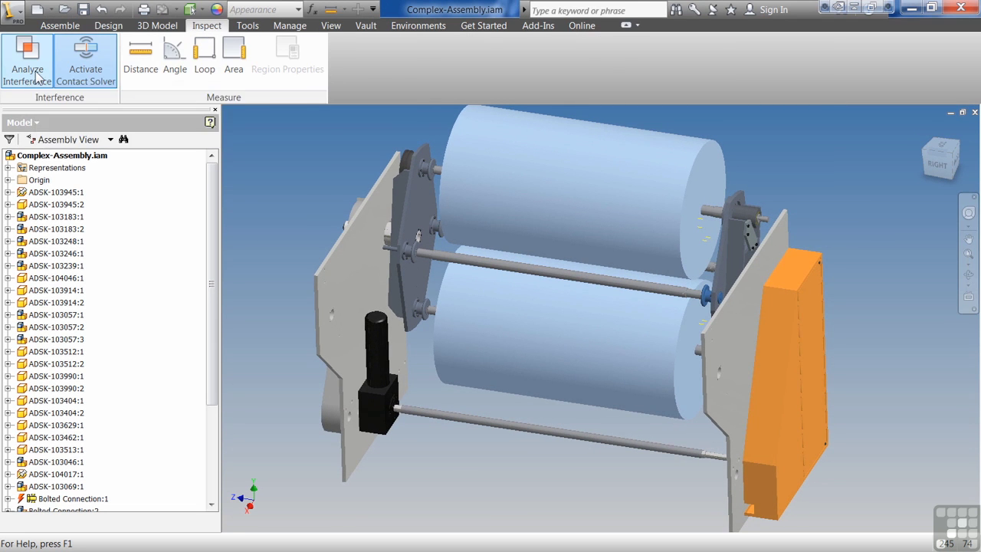
pyautogui.keyDown('shift'); pyautogui.moveTo(631, 407); pyautogui.dragTo(444, 295, button='middle'); pyautogui.keyUp('shift')
pyautogui.click(426, 255)
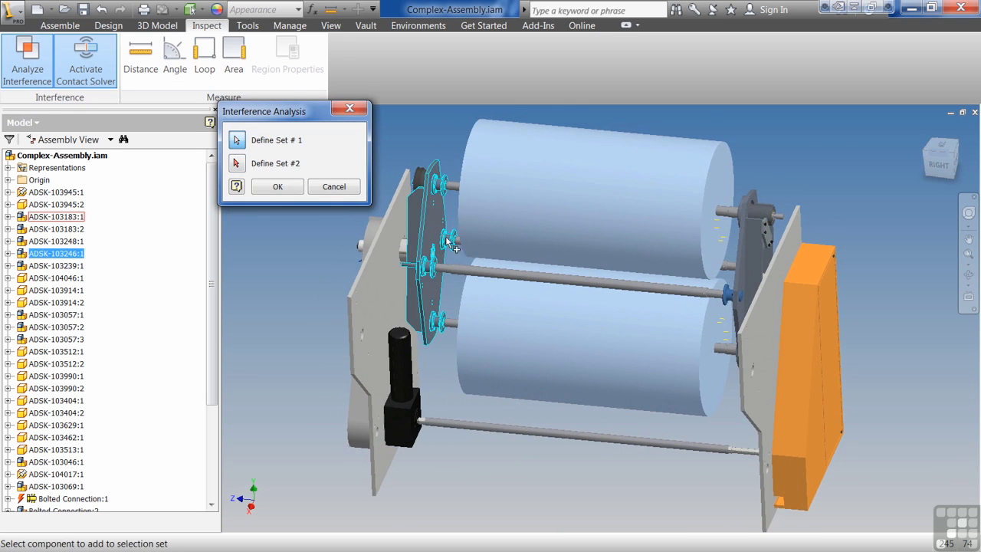
# - Define the second set as ADSK-103248:1, ADSK-103404:1 and ADSK-103404:2, and run the interference analysis
pyautogui.click(236, 163)
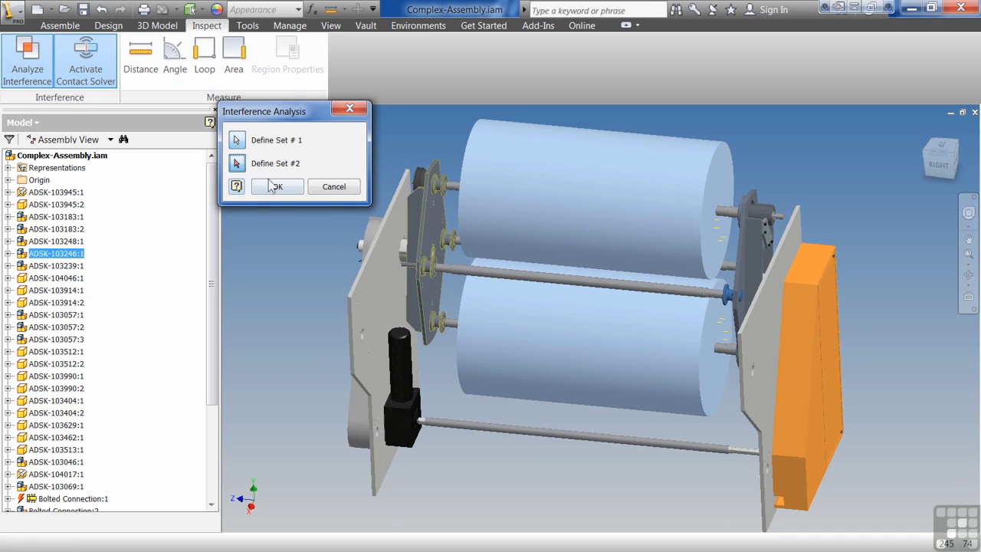
pyautogui.click(444, 267)
pyautogui.click(453, 324)
pyautogui.keyDown('shift'); pyautogui.moveTo(452, 324); pyautogui.dragTo(455, 280, button='middle'); pyautogui.keyUp('shift')
pyautogui.click(455, 280)
pyautogui.press('F5')
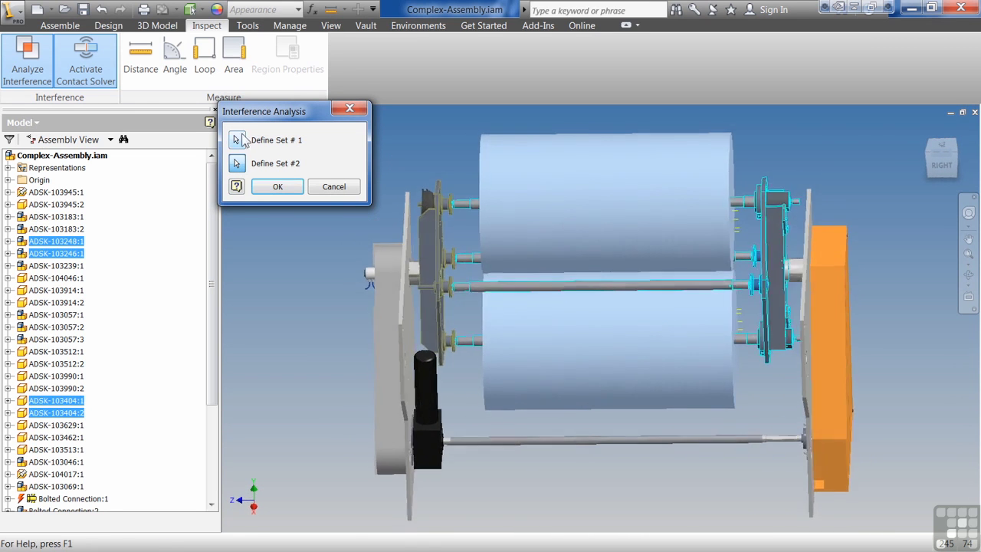
pyautogui.click(276, 189)
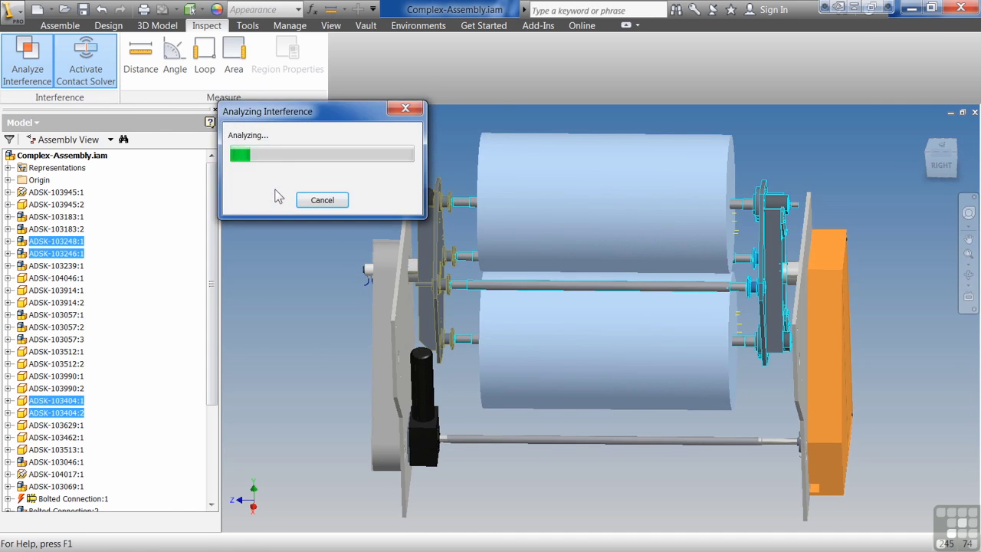
# - Expand the interference details, examine the highlighted overlap where the shaft meets its flange, and close the report
pyautogui.click(462, 186)
pyautogui.keyDown('shift'); pyautogui.moveTo(521, 268); pyautogui.dragTo(570, 362, button='middle'); pyautogui.keyUp('shift')
pyautogui.scroll(-4, 575, 366)
pyautogui.keyDown('shift'); pyautogui.moveTo(613, 393); pyautogui.dragTo(668, 326, button='middle'); pyautogui.keyUp('shift')
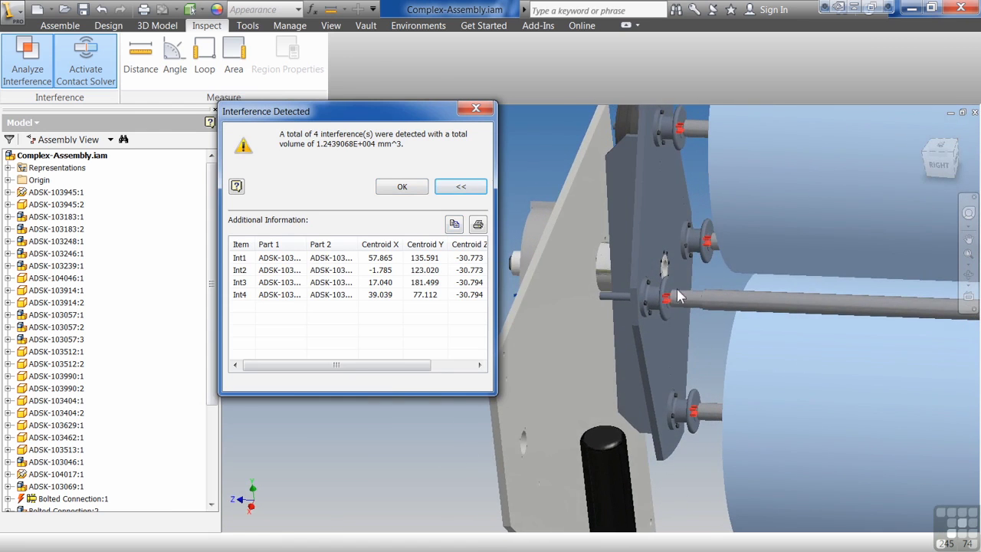
pyautogui.scroll(-8, 660, 307)
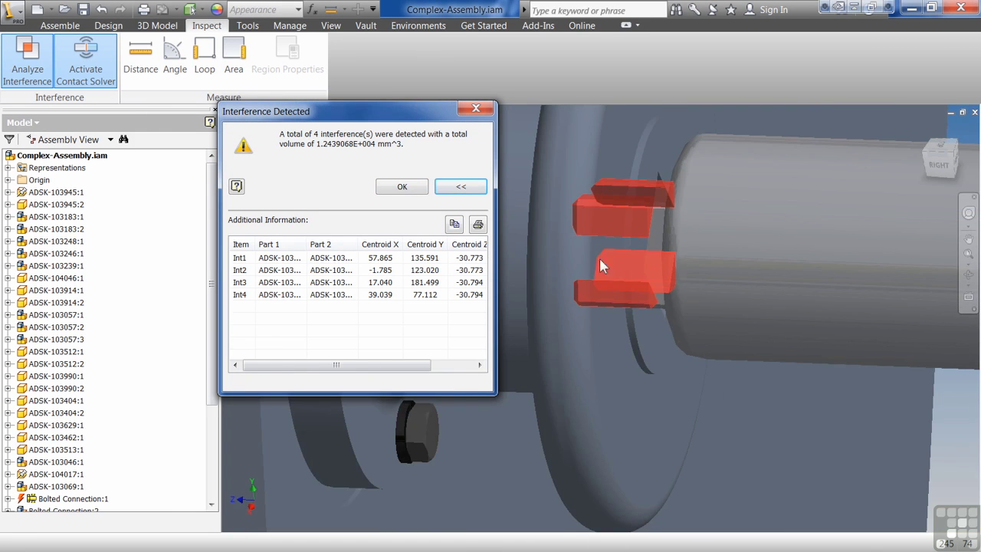
pyautogui.scroll(3, 615, 230)
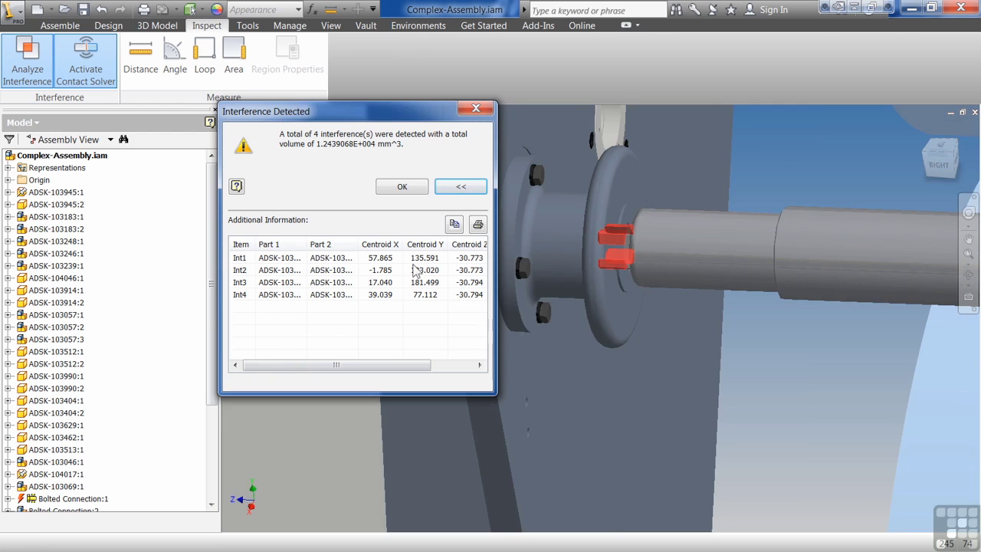
pyautogui.click(424, 185)
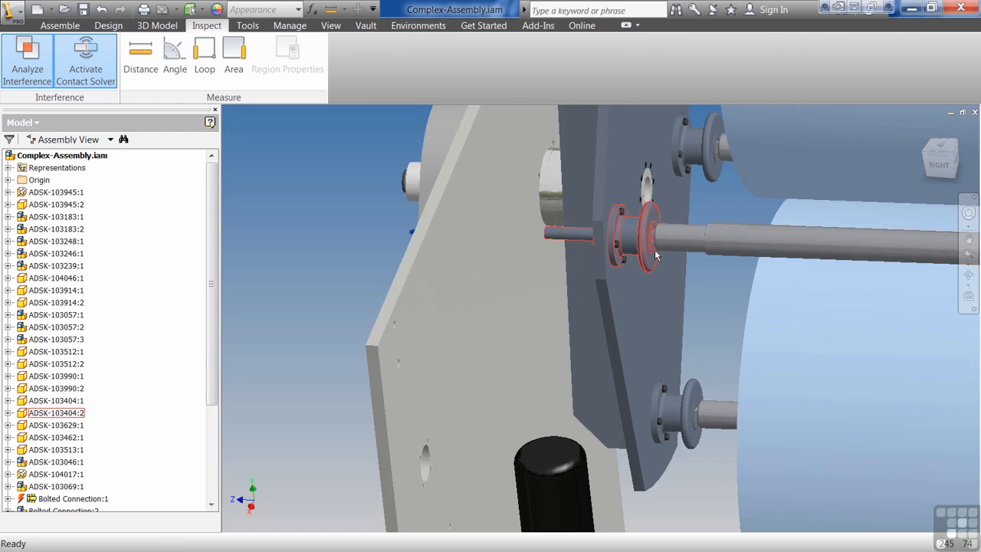
pyautogui.moveTo(655, 256); pyautogui.dragTo(536, 288, button='middle')
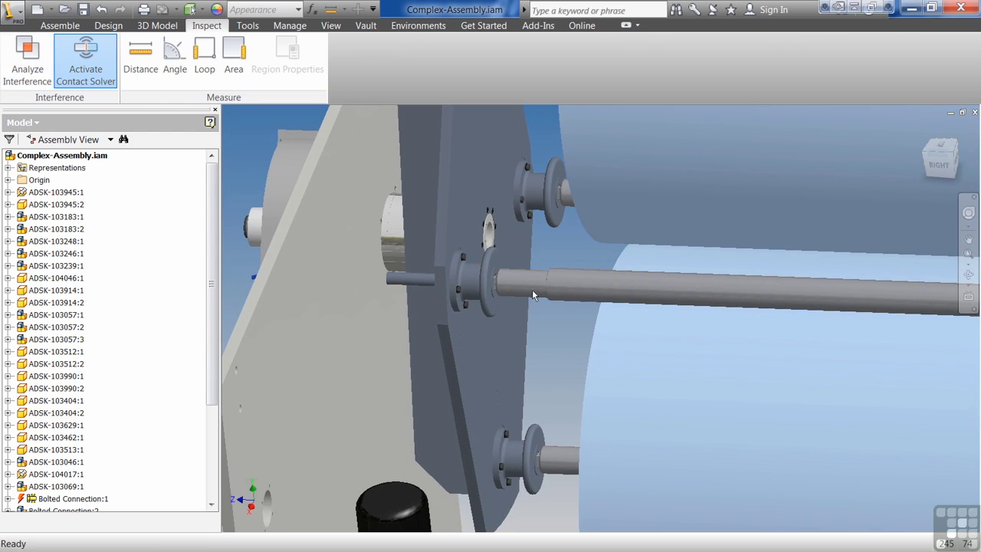
# - Analyze interference among all components from ADSK-103945:1 through Bolted Connection:7 as a single set, and close the report
pyautogui.click(36, 58)
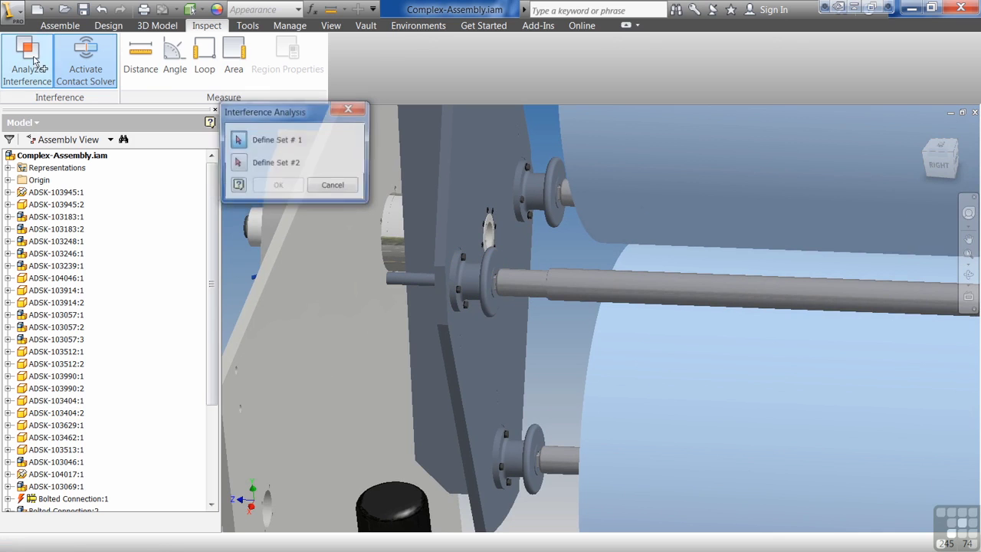
pyautogui.scroll(-3, 440, 304)
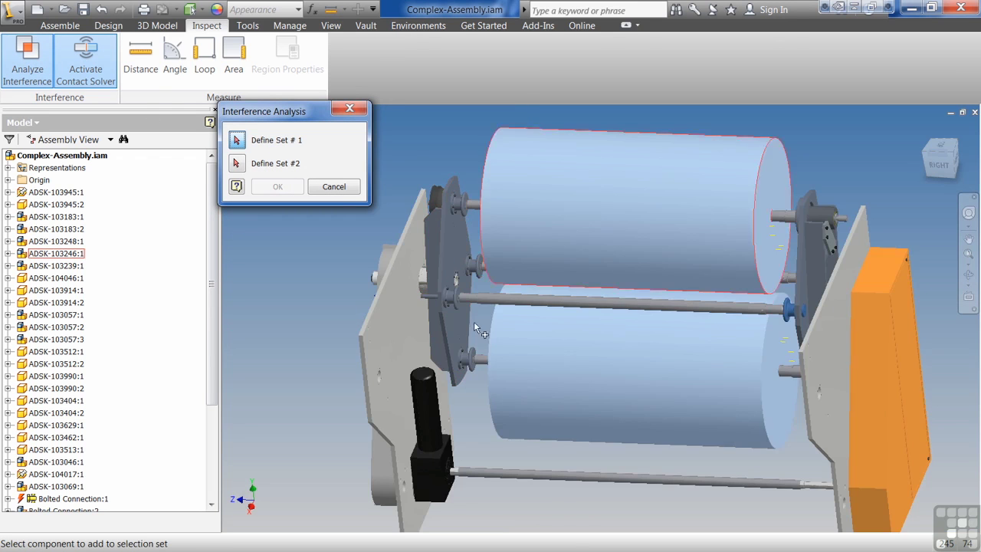
pyautogui.scroll(-2, 518, 337)
pyautogui.moveTo(518, 342); pyautogui.dragTo(541, 318, button='middle')
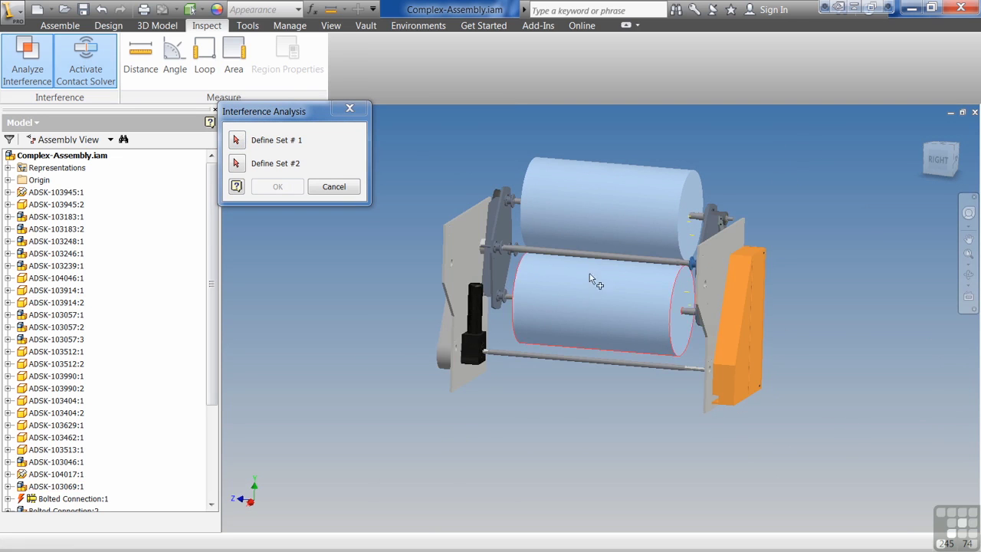
pyautogui.click(55, 193)
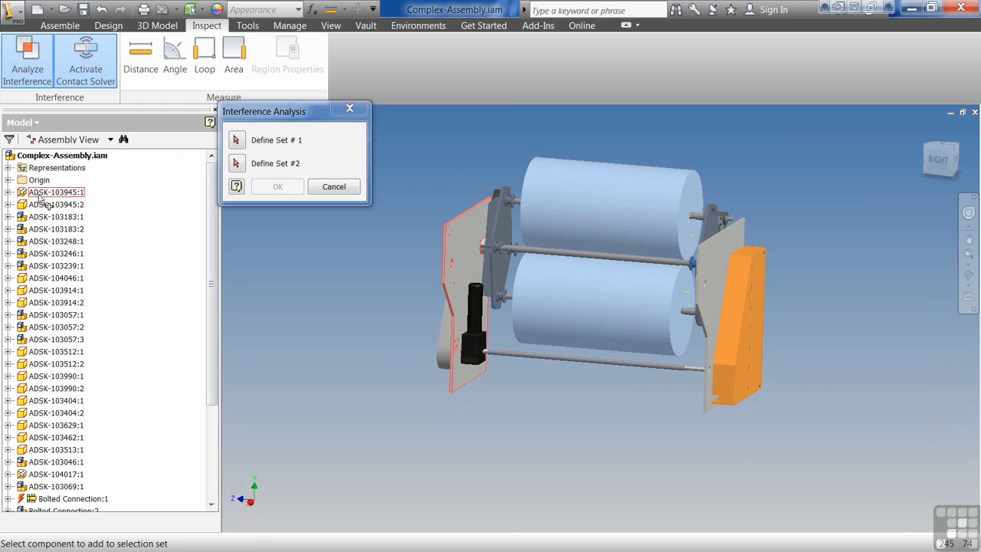
pyautogui.click(56, 205)
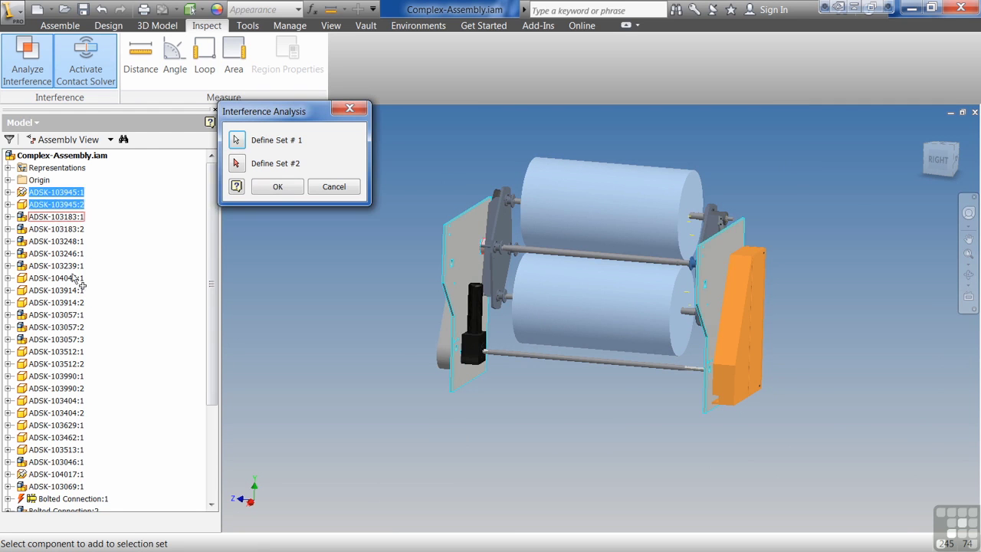
pyautogui.scroll(-4, 76, 278)
pyautogui.keyDown('shift'); pyautogui.click(69, 439); pyautogui.keyUp('shift')
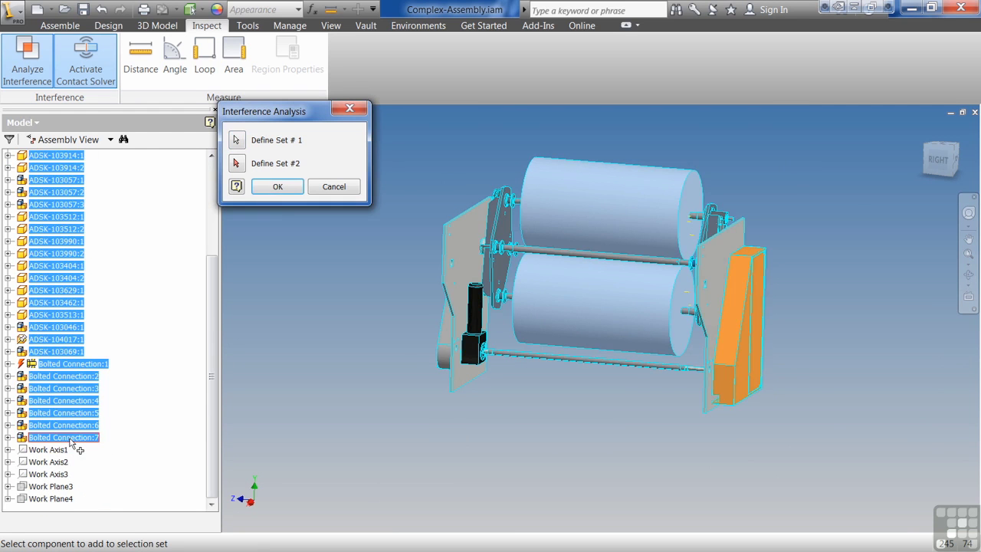
pyautogui.click(277, 187)
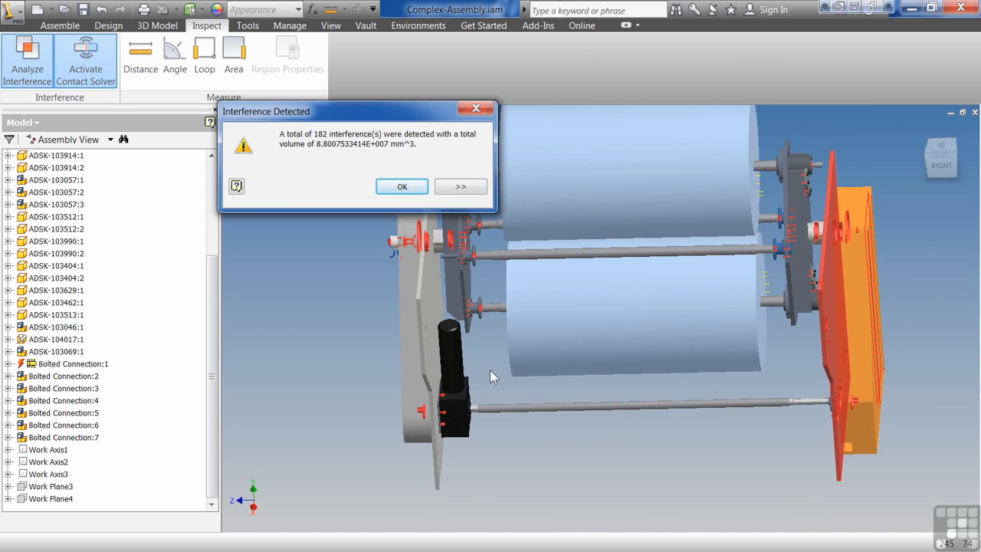
pyautogui.click(402, 187)
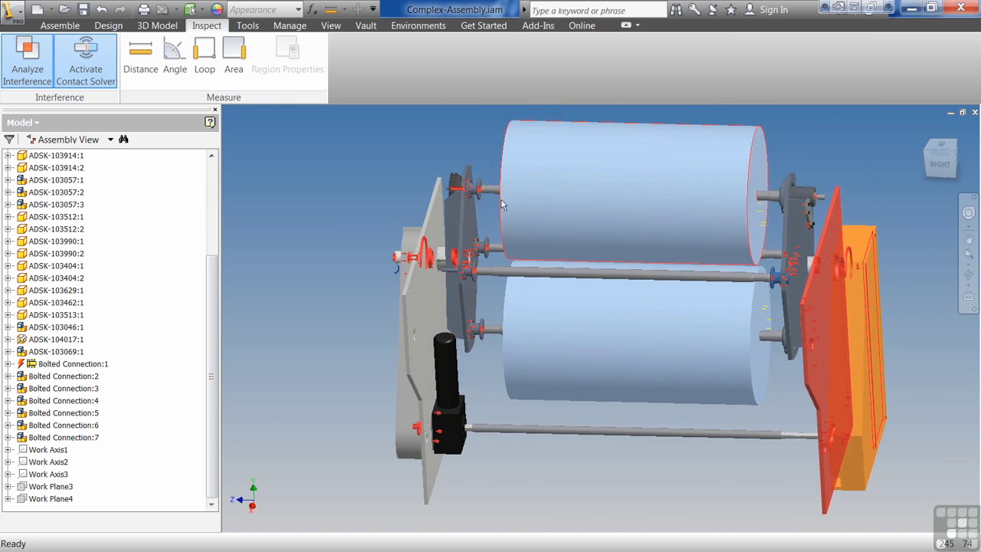
# - Rotate the roll arm assembly about its pivot between the side plates to test its motion, and restore the home view
pyautogui.moveTo(464, 186); pyautogui.dragTo(590, 370)
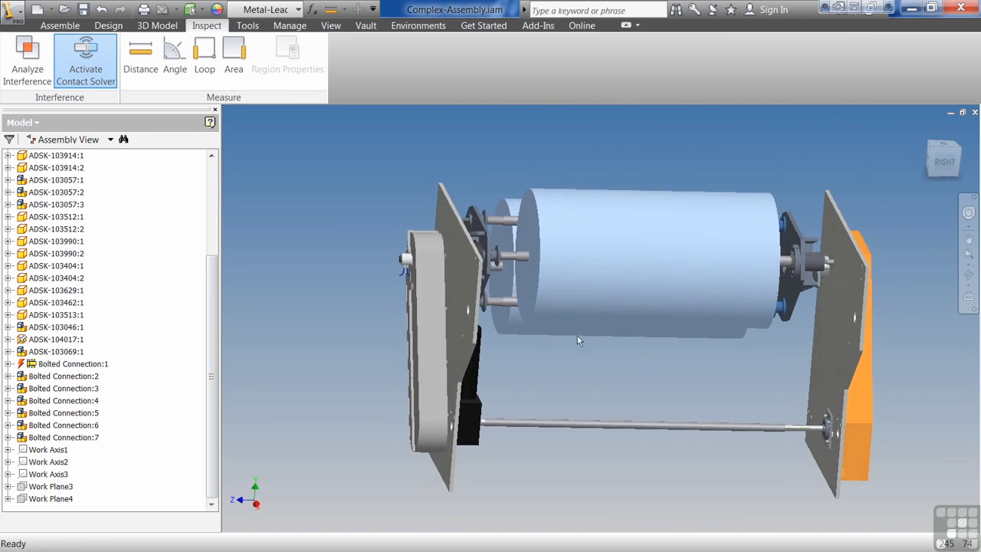
pyautogui.moveTo(792, 293); pyautogui.dragTo(736, 92)
pyautogui.moveTo(780, 278); pyautogui.dragTo(756, 318)
pyautogui.press('F6')
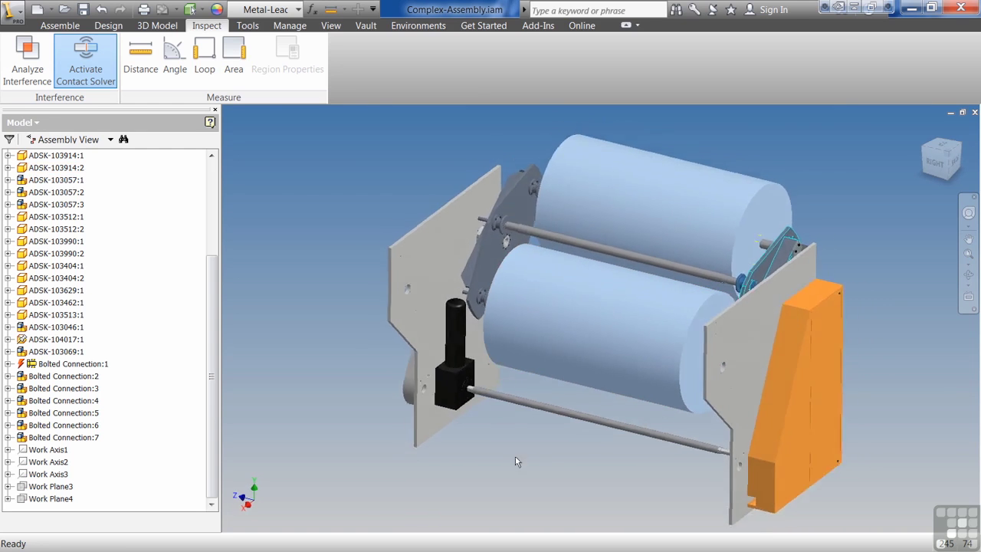
# - Examine the assembly from both sides, focusing on the clearance between the roll arm plate and the side plate
pyautogui.click(483, 470)
pyautogui.keyDown('shift'); pyautogui.moveTo(483, 470); pyautogui.dragTo(549, 441, button='middle'); pyautogui.keyUp('shift')
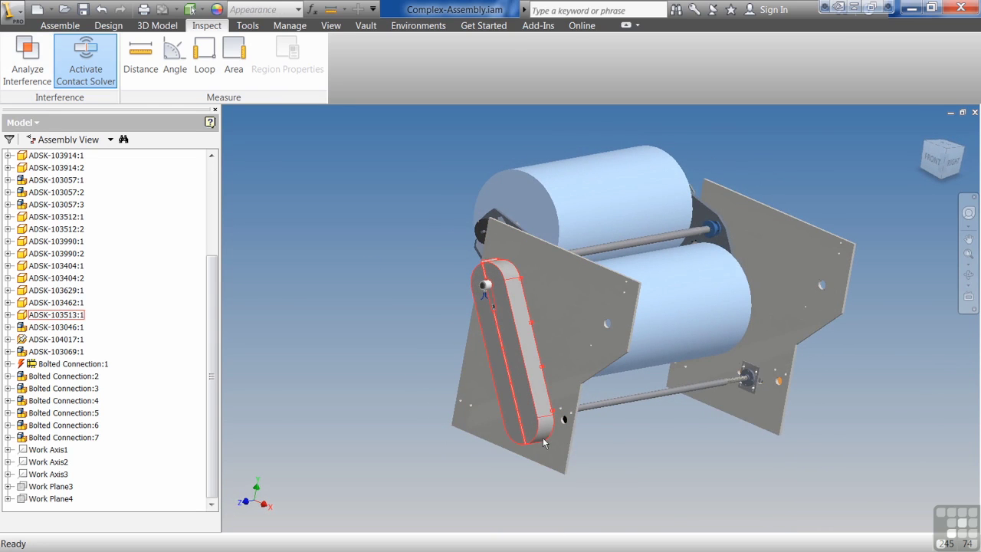
pyautogui.keyDown('shift'); pyautogui.moveTo(548, 441); pyautogui.dragTo(550, 444, button='middle'); pyautogui.keyUp('shift')
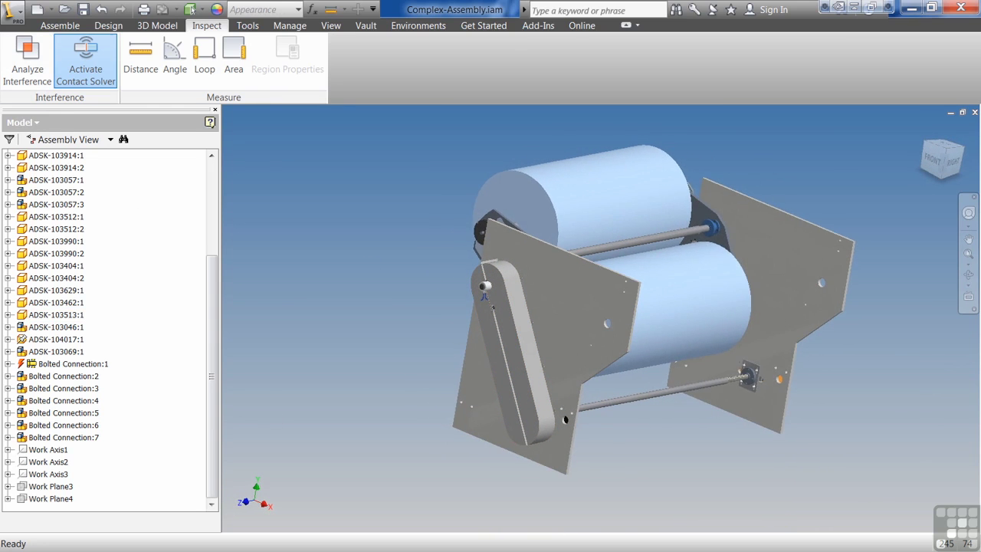
pyautogui.keyDown('shift'); pyautogui.moveTo(912, 430); pyautogui.dragTo(670, 424, button='middle'); pyautogui.keyUp('shift')
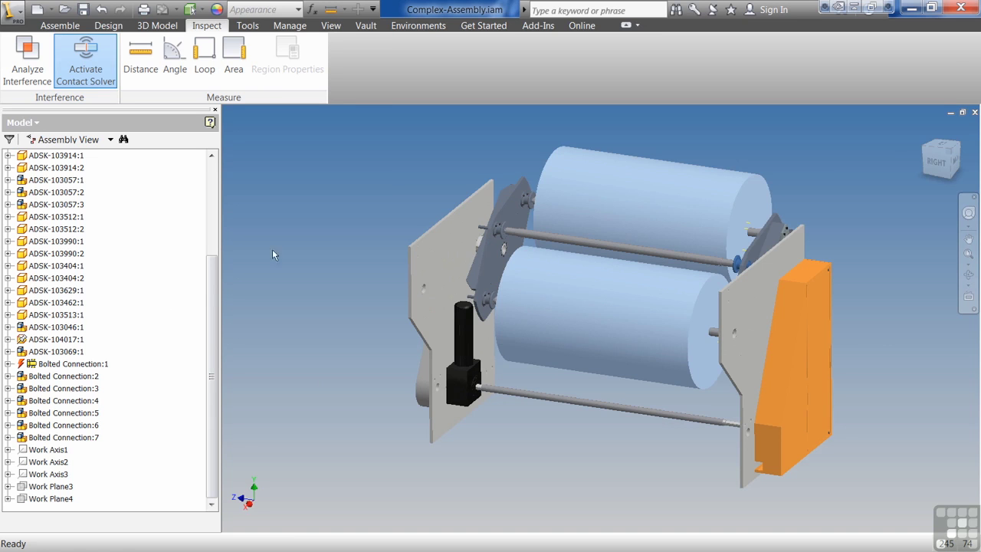
pyautogui.keyDown('shift'); pyautogui.moveTo(484, 298); pyautogui.dragTo(480, 306, button='middle'); pyautogui.keyUp('shift')
pyautogui.scroll(4, 518, 292)
pyautogui.keyDown('shift'); pyautogui.moveTo(518, 292); pyautogui.dragTo(391, 235, button='middle'); pyautogui.keyUp('shift')
pyautogui.scroll(2, 394, 213)
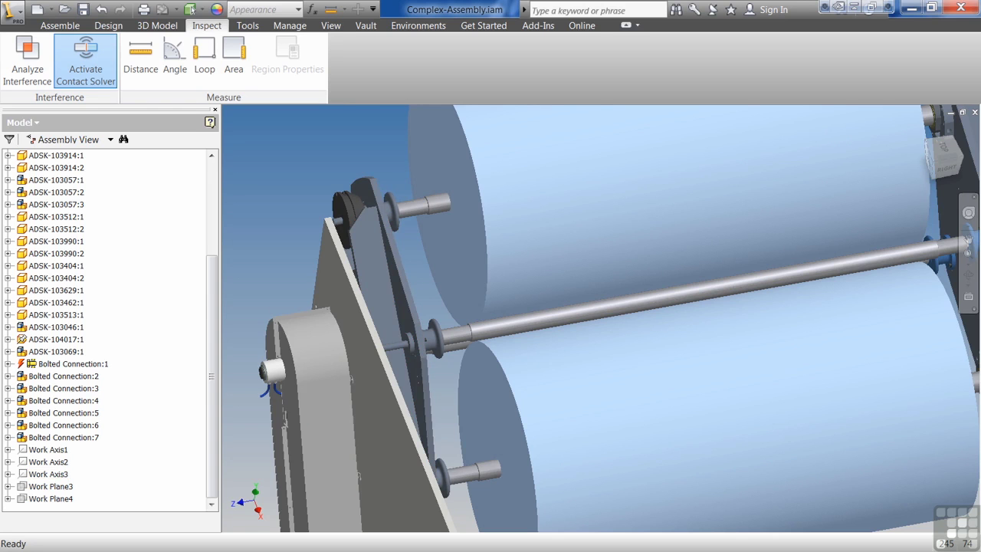
pyautogui.keyDown('shift'); pyautogui.moveTo(397, 271); pyautogui.dragTo(375, 289, button='middle'); pyautogui.keyUp('shift')
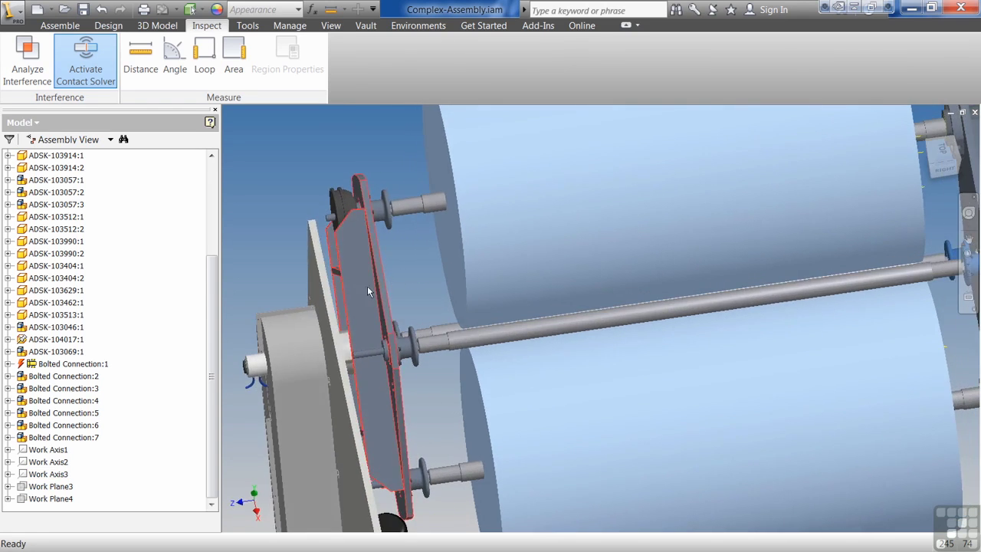
pyautogui.keyDown('shift'); pyautogui.moveTo(324, 325); pyautogui.dragTo(330, 295, button='middle'); pyautogui.keyUp('shift')
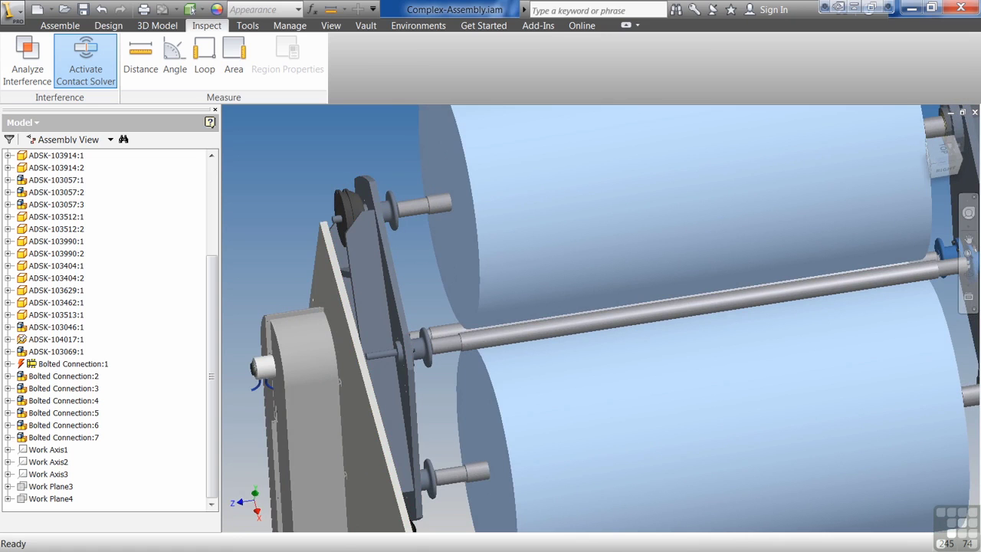
pyautogui.keyDown('shift'); pyautogui.moveTo(383, 276); pyautogui.dragTo(350, 285, button='middle'); pyautogui.keyUp('shift')
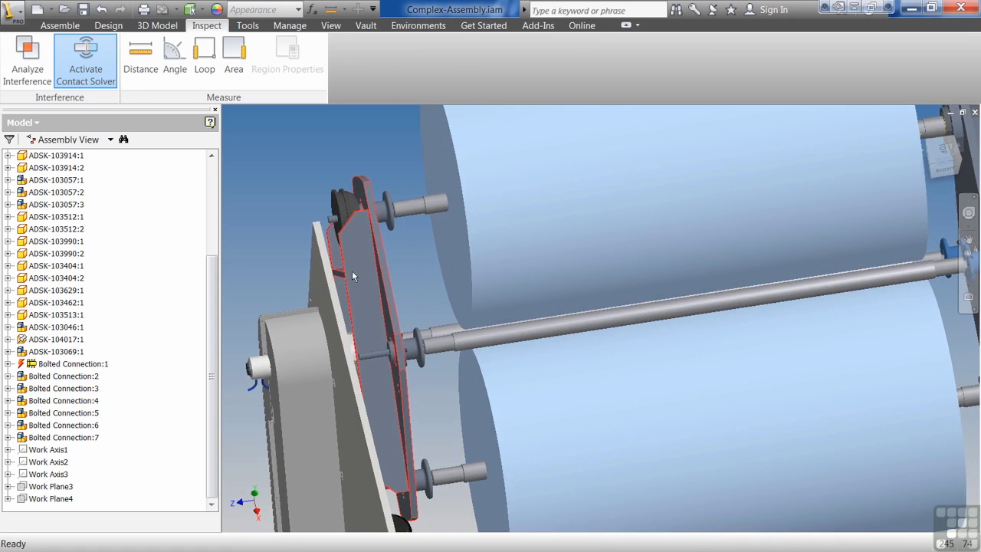